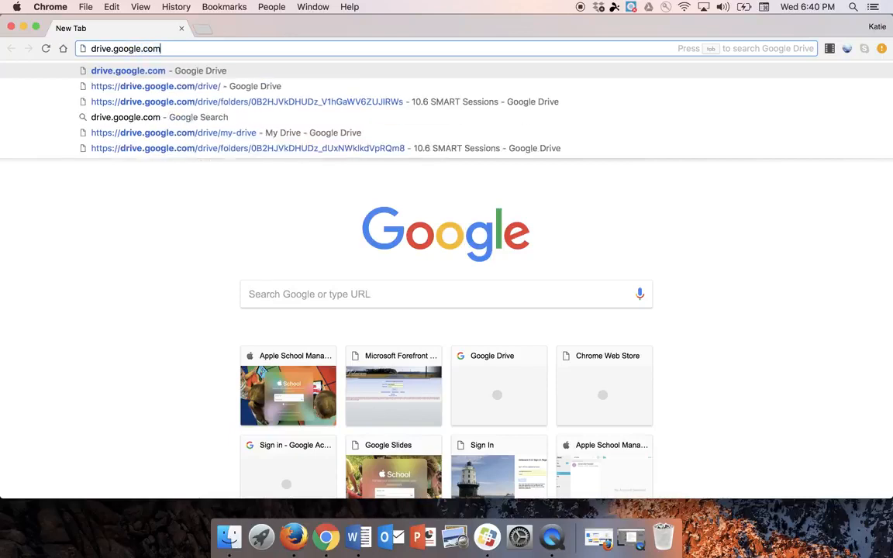
Open drive.google.com and sign in with the account password
key("Return")
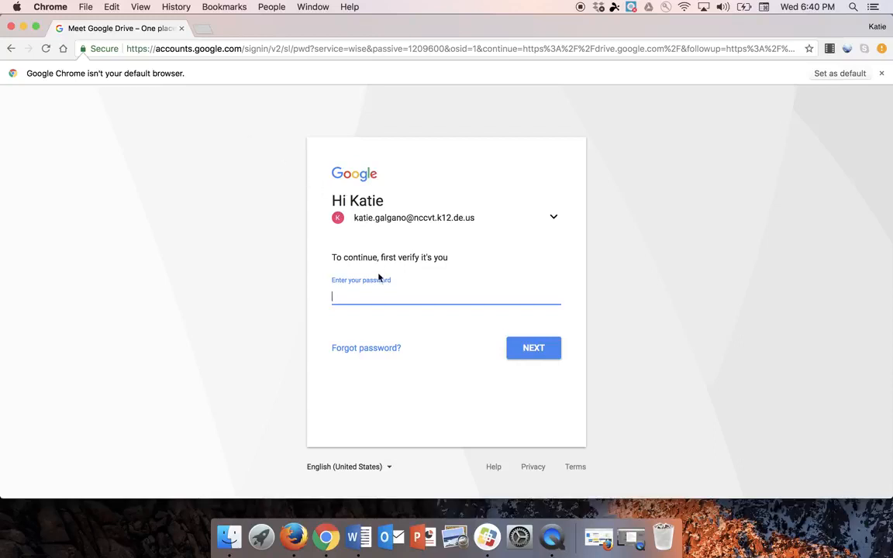
type("••••••••")
key("Return")
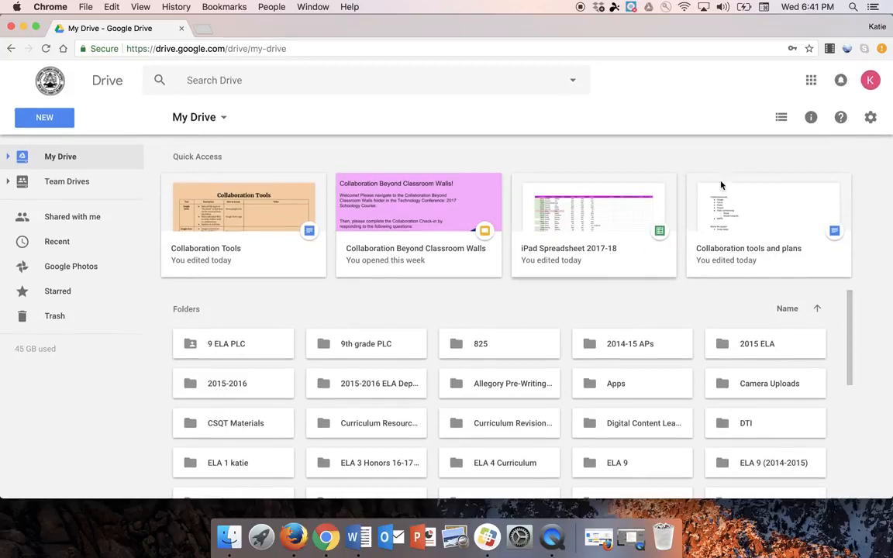
Switch My Drive to list view and back to grid view
left_click(781, 120)
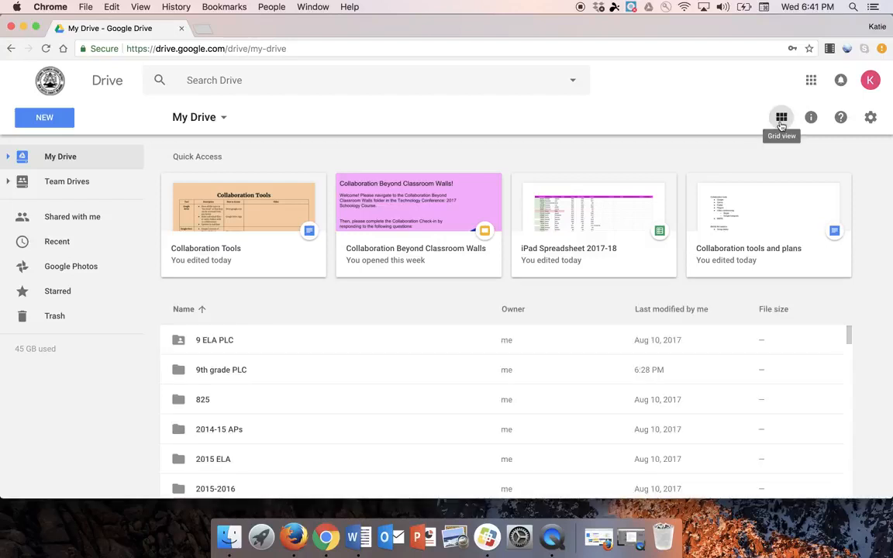
left_click(781, 122)
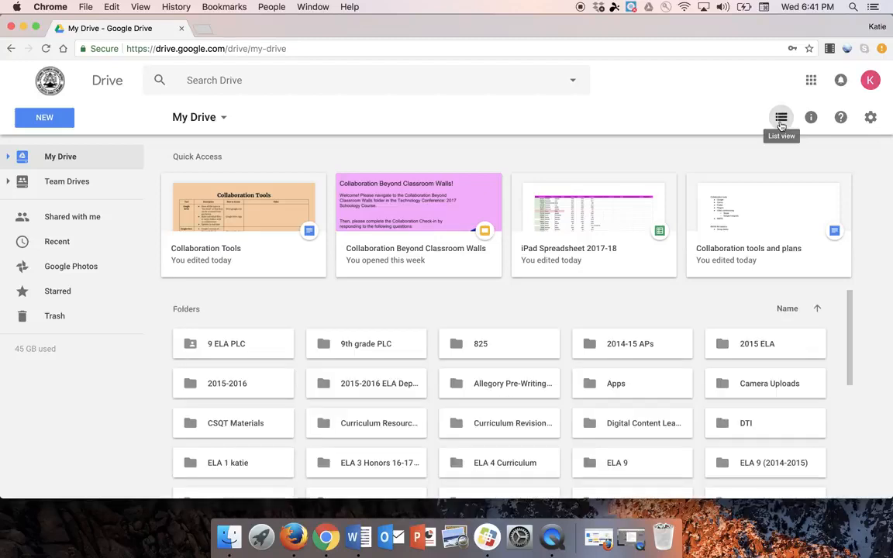
Review the item types that can be created in Drive, including the additional Google apps
left_click(46, 121)
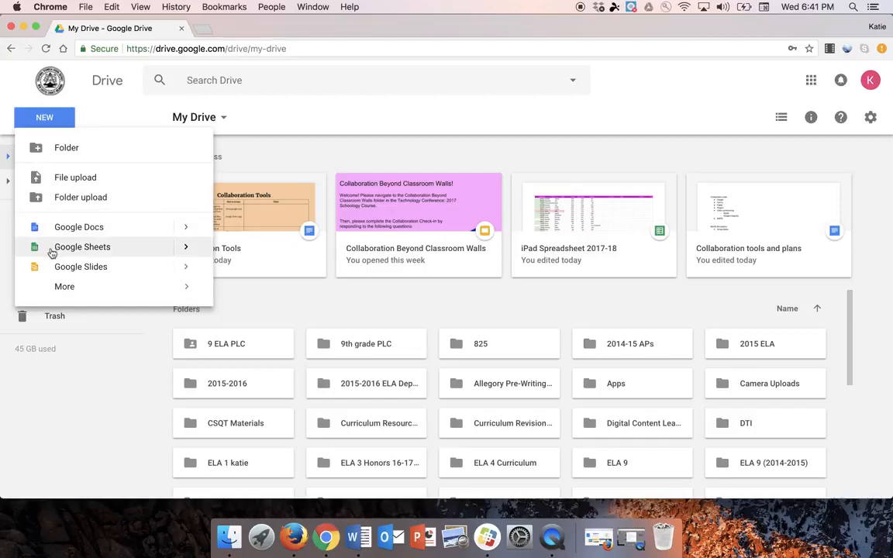
mouse_move(58, 289)
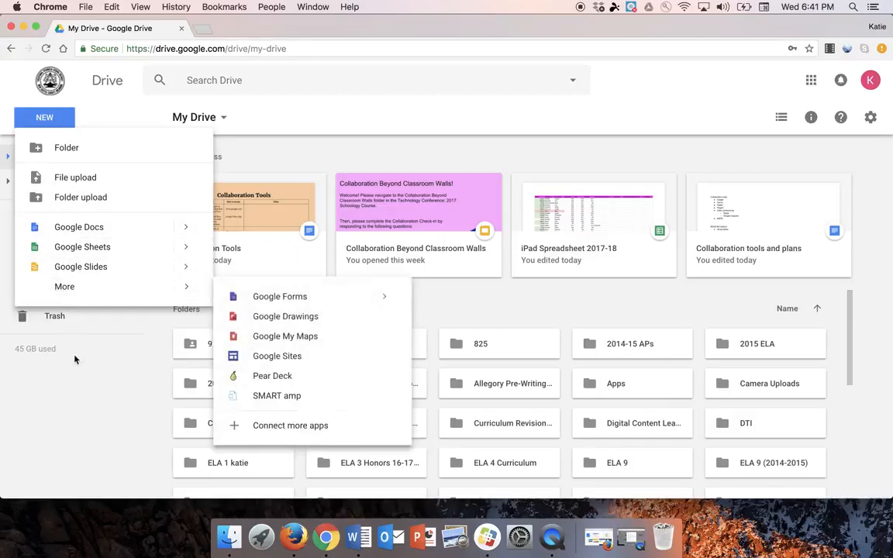
key("Escape")
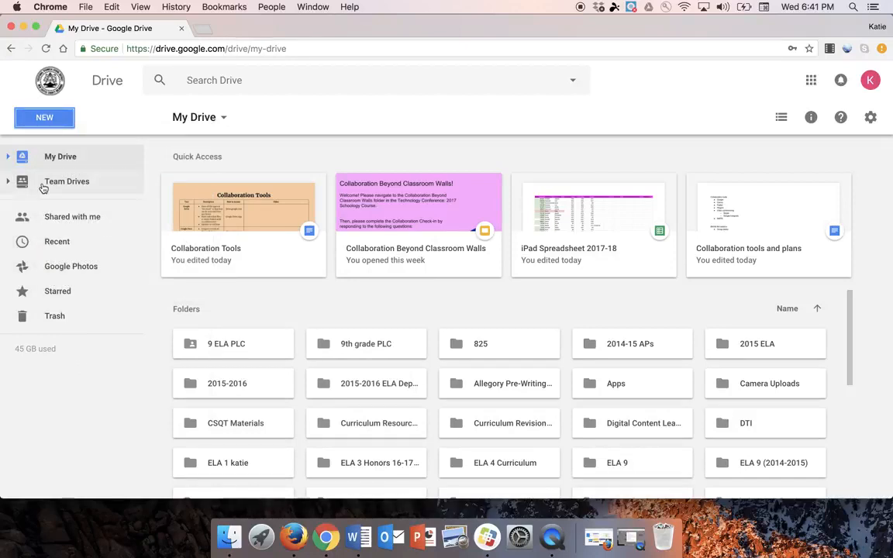
View the files shared with this account and the recent files, and return to My Drive
left_click(31, 225)
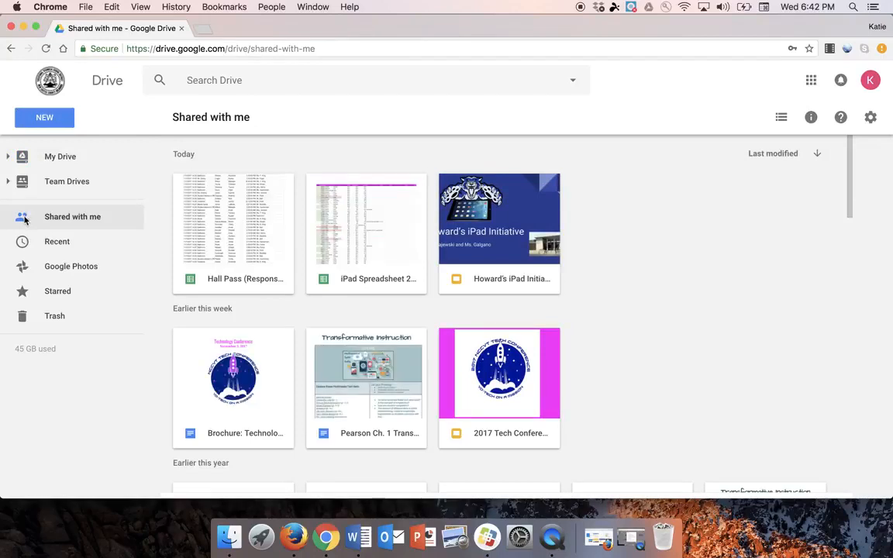
left_click(29, 245)
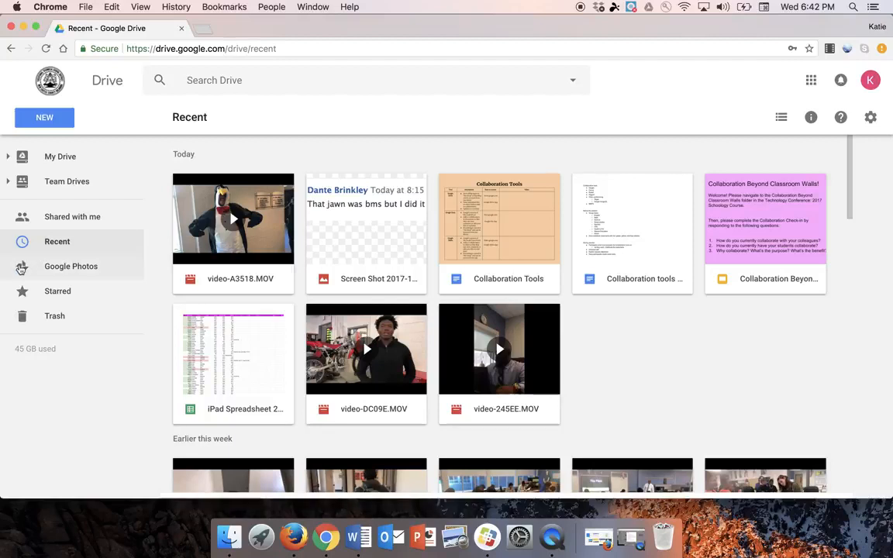
left_click(47, 159)
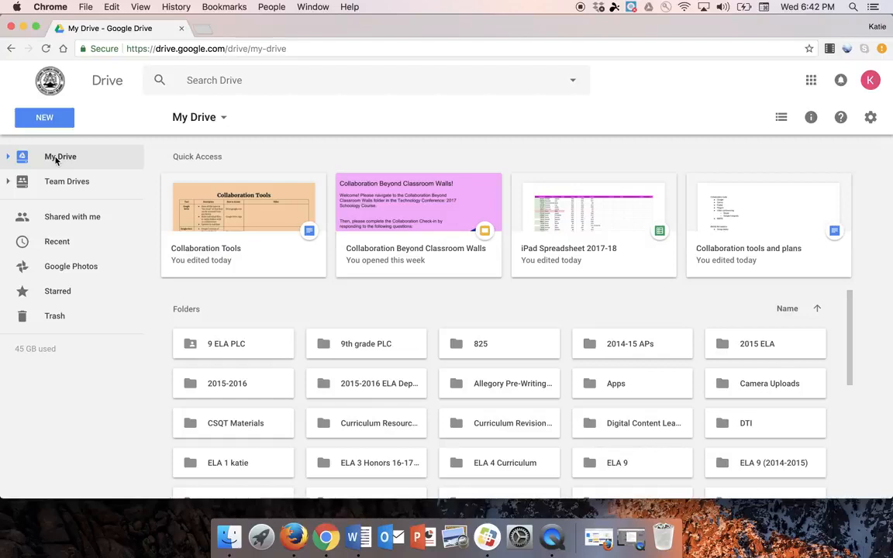
left_click(57, 159)
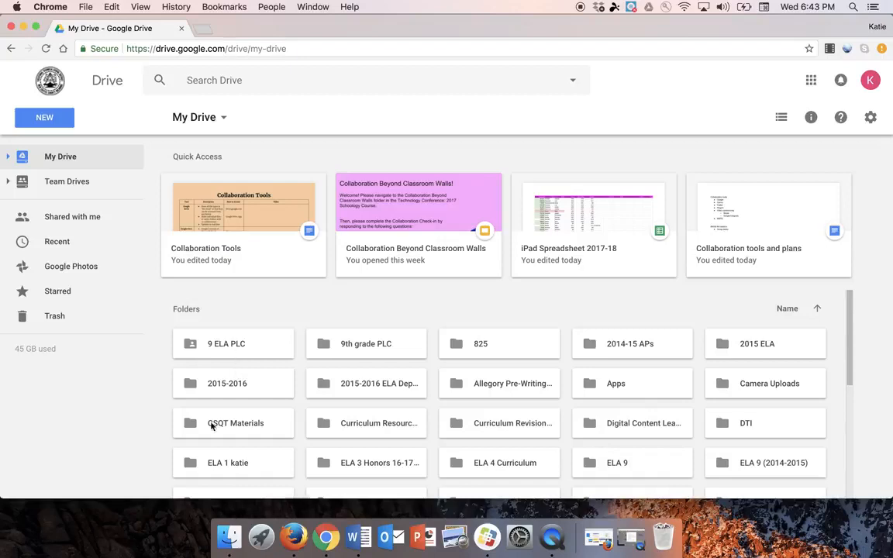
Try to upload the 2015 ELA folder from Dropbox in Finder to My Drive
left_click_drag(276, 35, 416, 35)
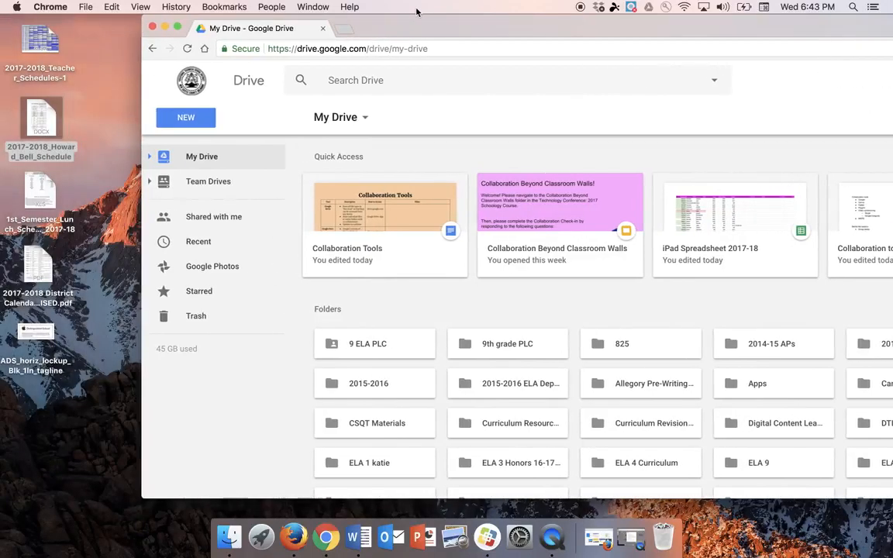
left_click(226, 538)
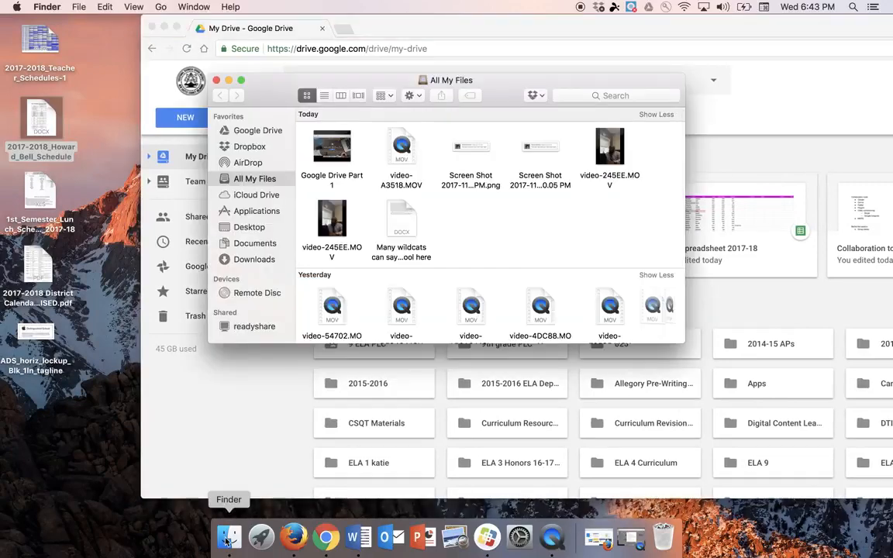
left_click_drag(328, 85, 488, 55)
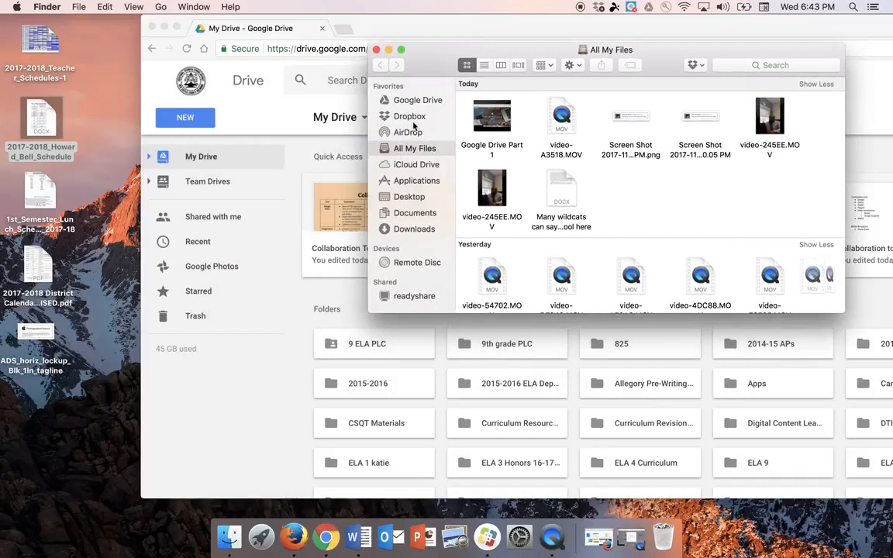
left_click(410, 117)
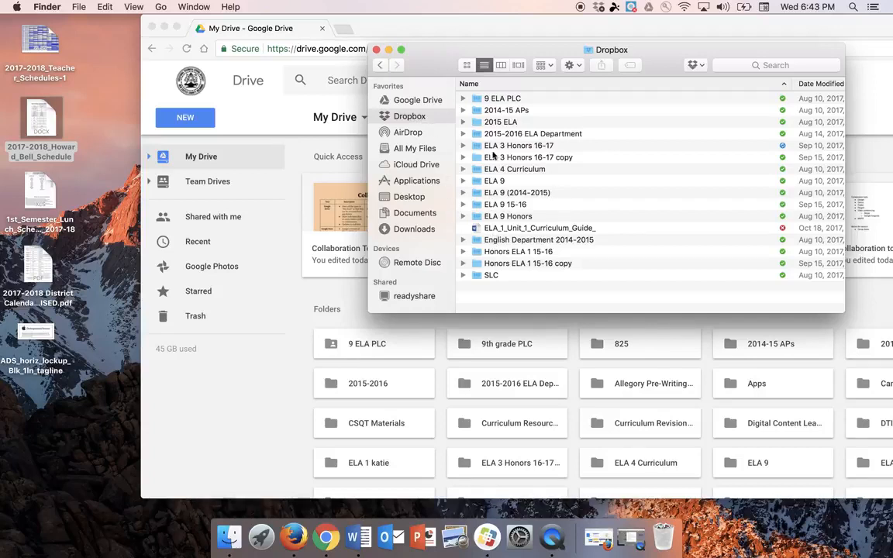
left_click_drag(495, 126, 249, 160)
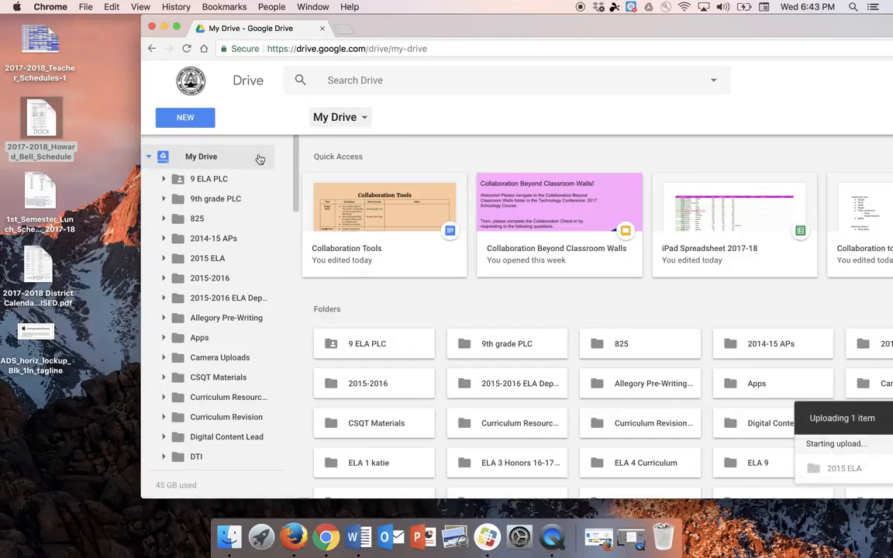
left_click_drag(462, 32, 377, 32)
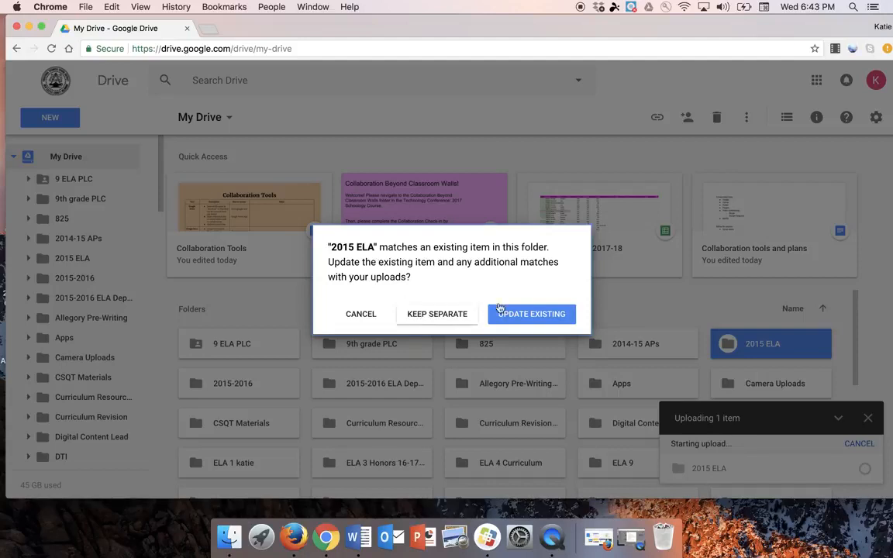
left_click(358, 314)
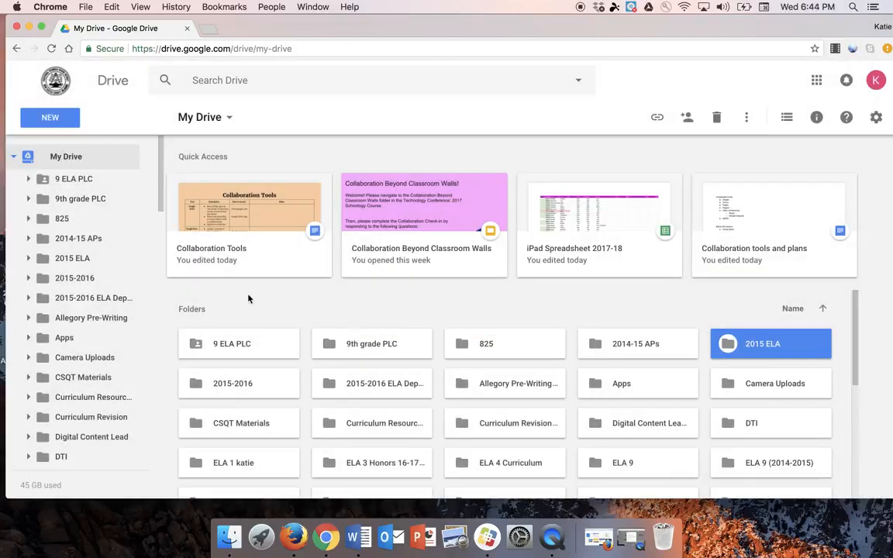
Upload the Google Drive Part 1 video from All My Files in Finder to My Drive
left_click(229, 535)
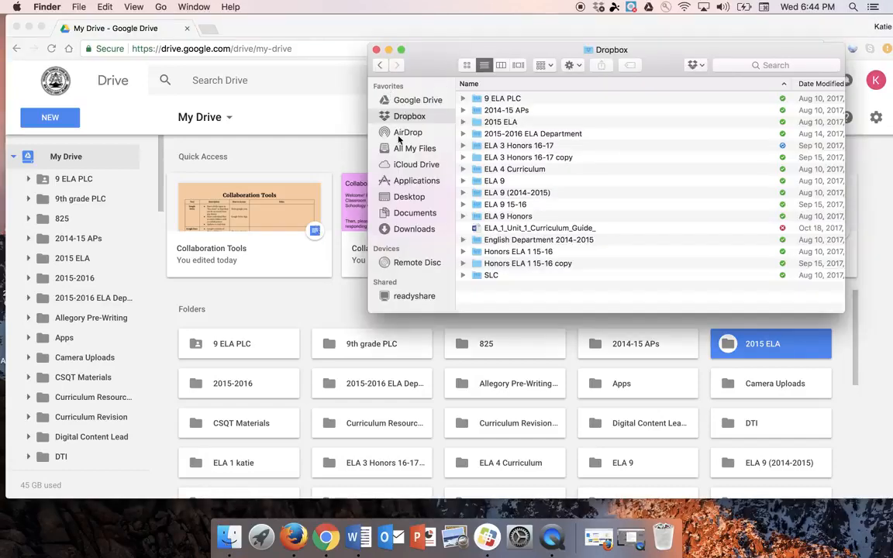
left_click(400, 149)
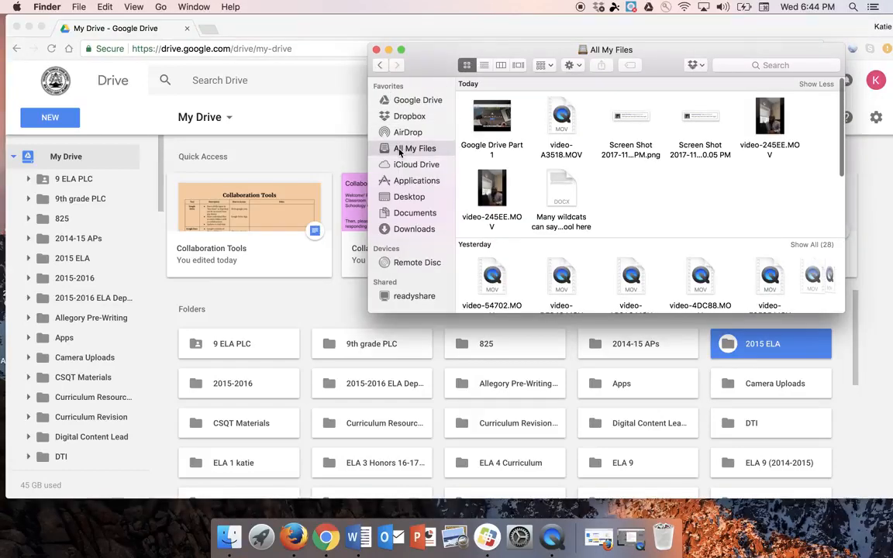
left_click(496, 127)
left_click_drag(496, 126, 87, 158)
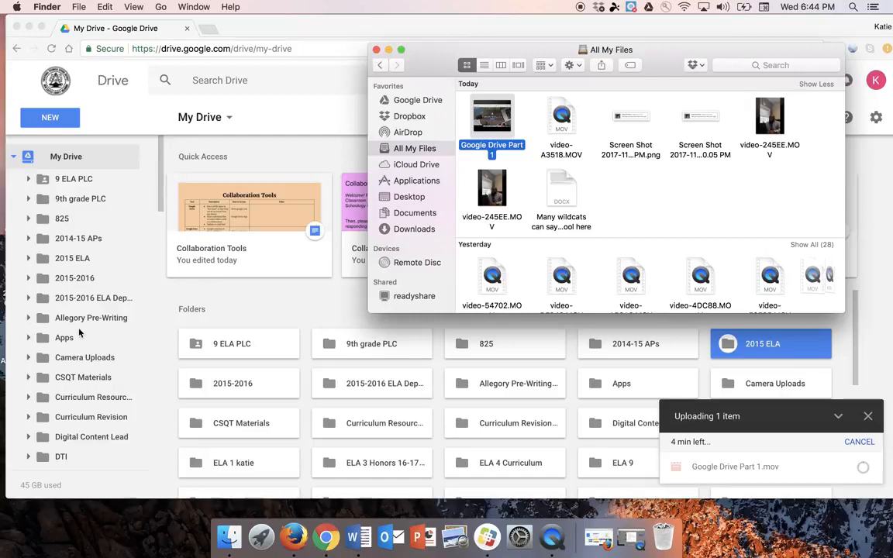
Upload the Google Drive Part 1 video into the Technology Coach folder and look through its subfolders
scroll(78, 332, "down", 10)
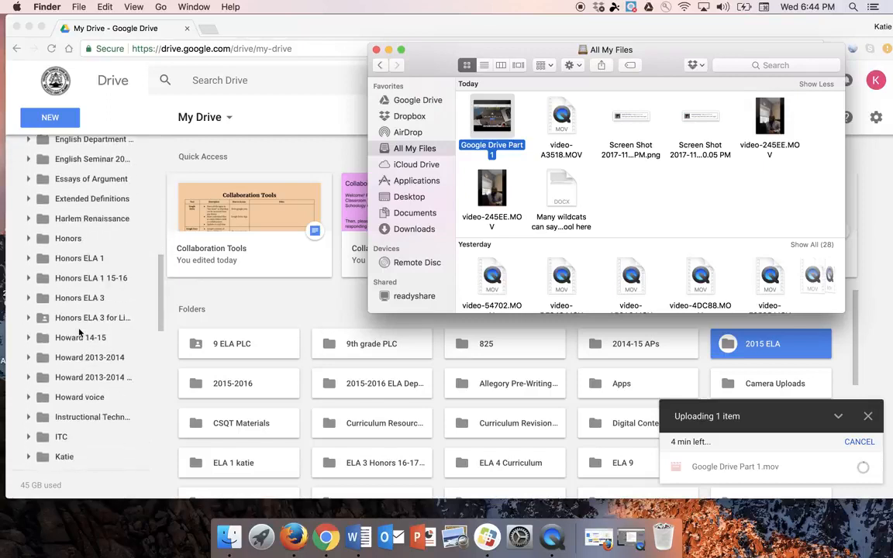
scroll(78, 331, "down", 10)
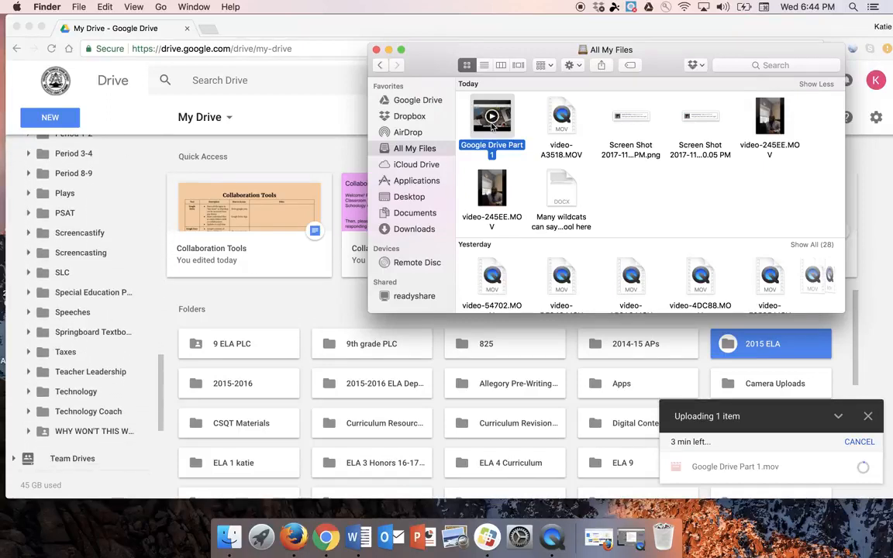
left_click_drag(491, 122, 81, 416)
scroll(81, 418, "down", 3)
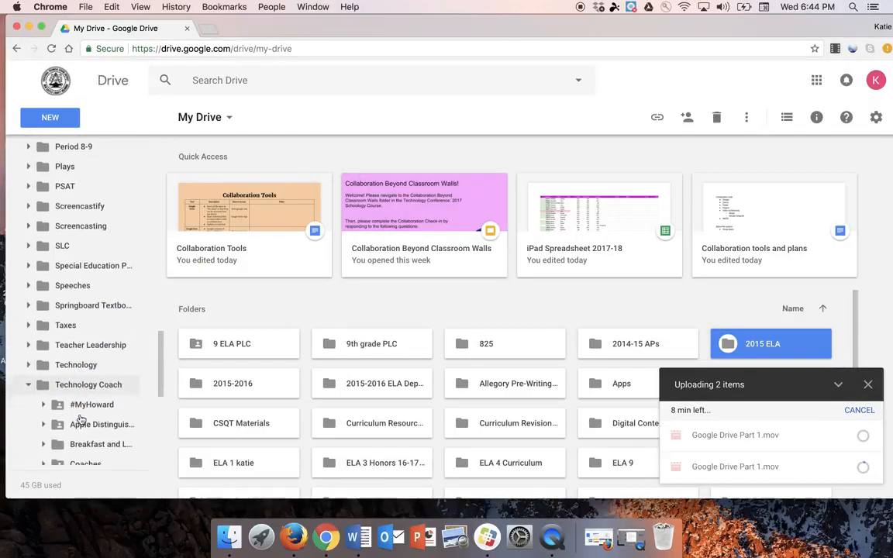
scroll(80, 419, "down", 2)
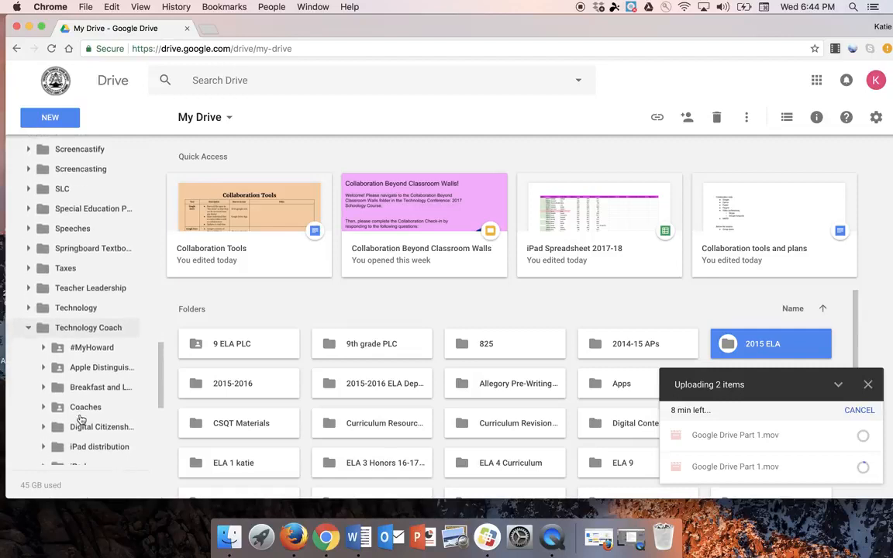
scroll(80, 419, "down", 2)
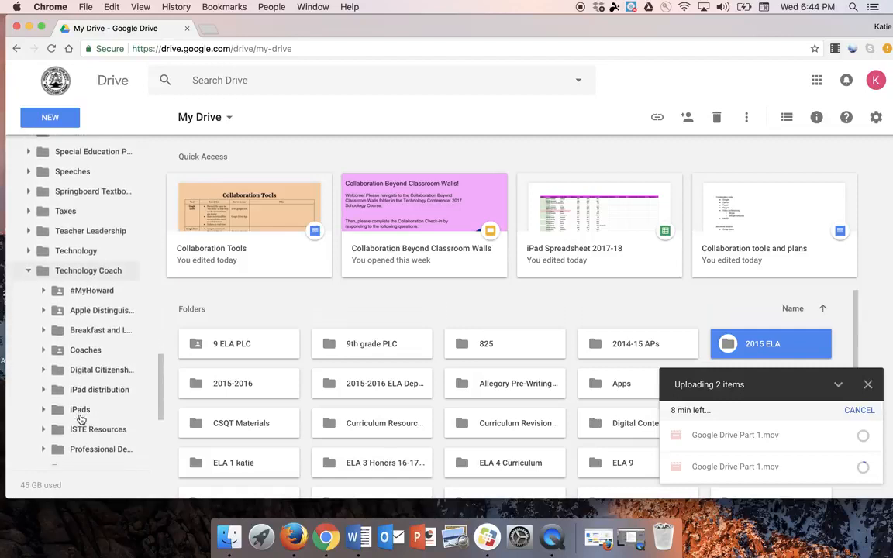
scroll(81, 419, "down", 2)
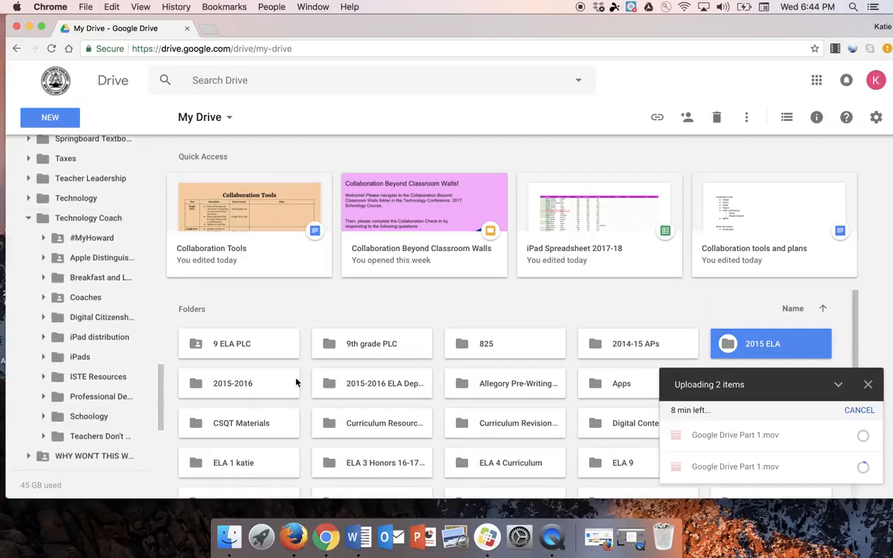
Start closing the upload list, but choose to continue the ongoing uploads
left_click(867, 384)
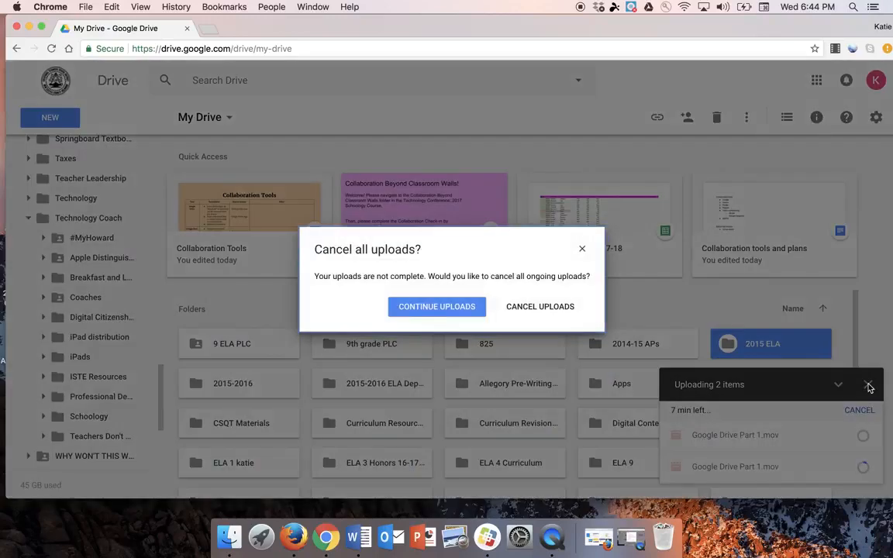
left_click(437, 308)
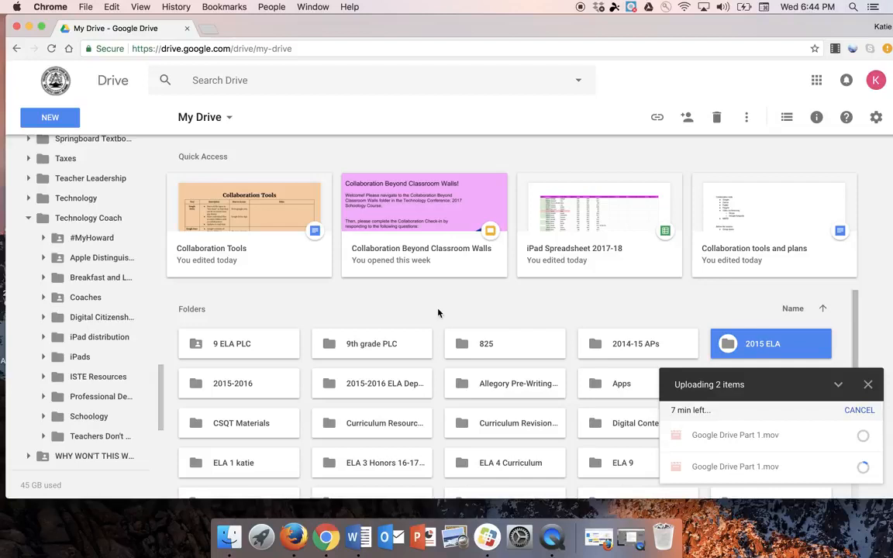
scroll(127, 239, "up", 1)
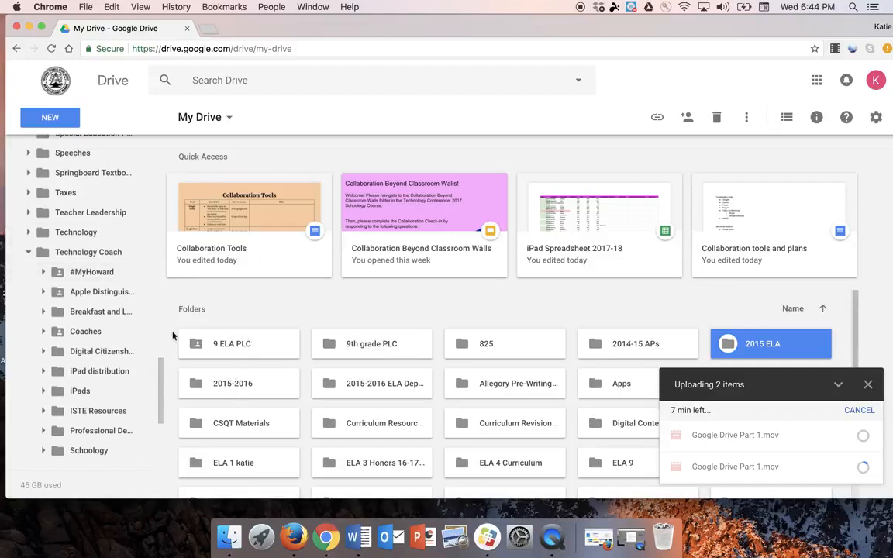
Add a colleague as a recipient in the 9 ELA PLC folder's sharing settings and check the available permission levels
right_click(225, 351)
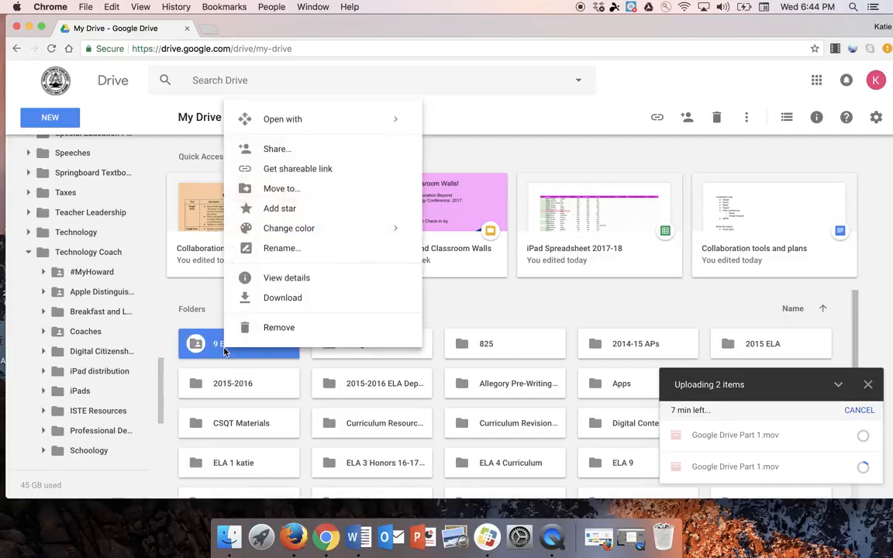
left_click(247, 149)
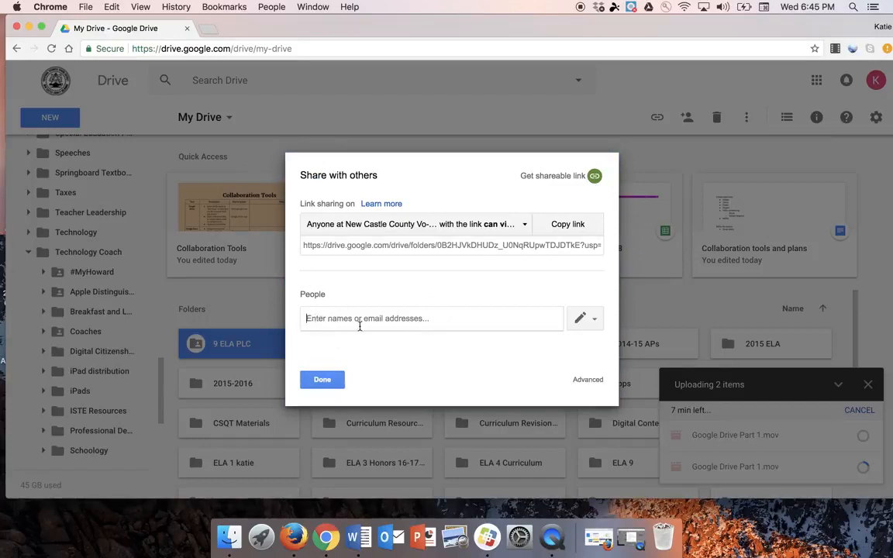
left_click(417, 326)
type("kath")
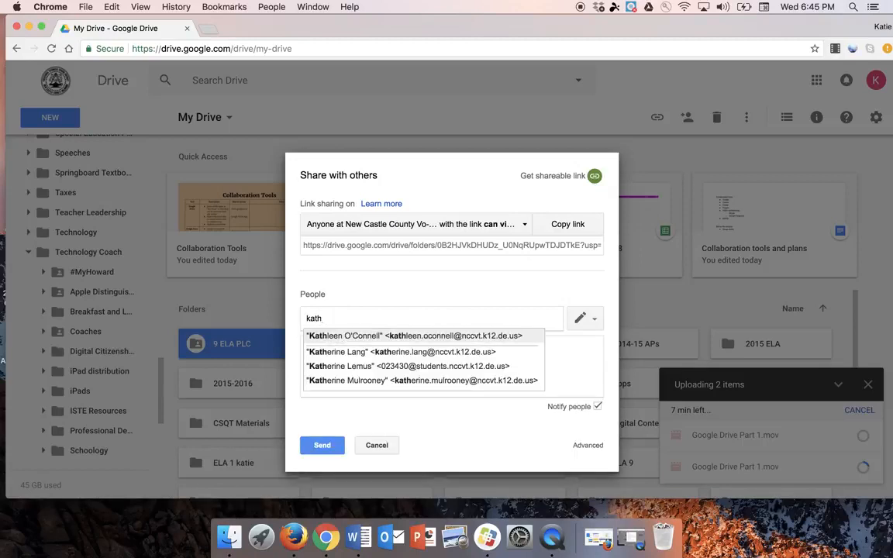
left_click(399, 337)
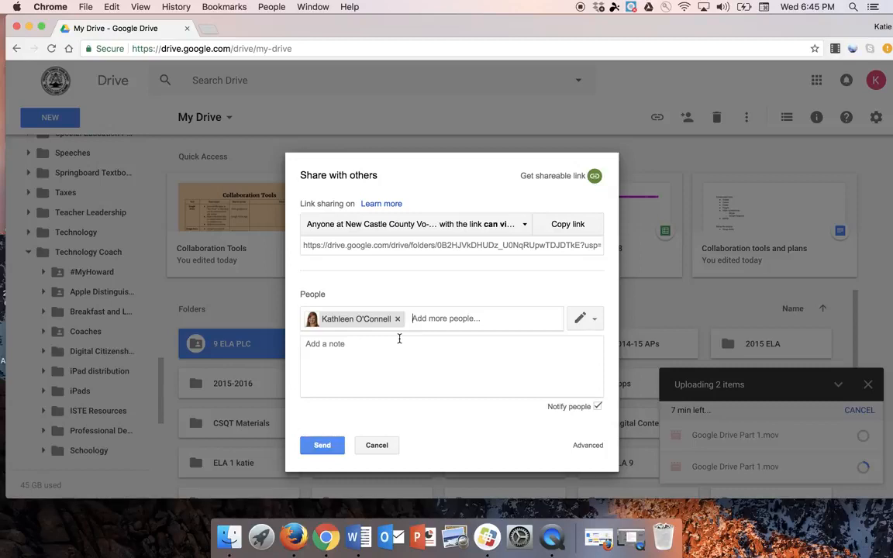
left_click(593, 325)
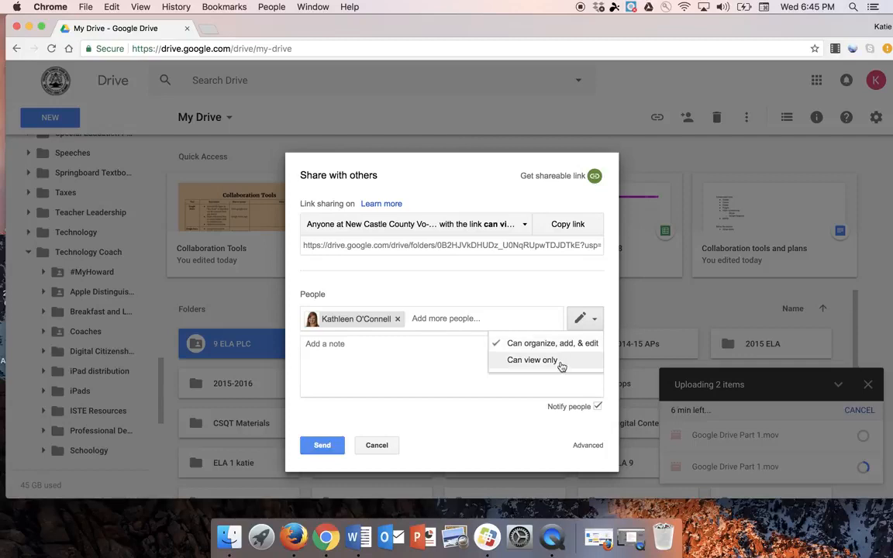
left_click(497, 289)
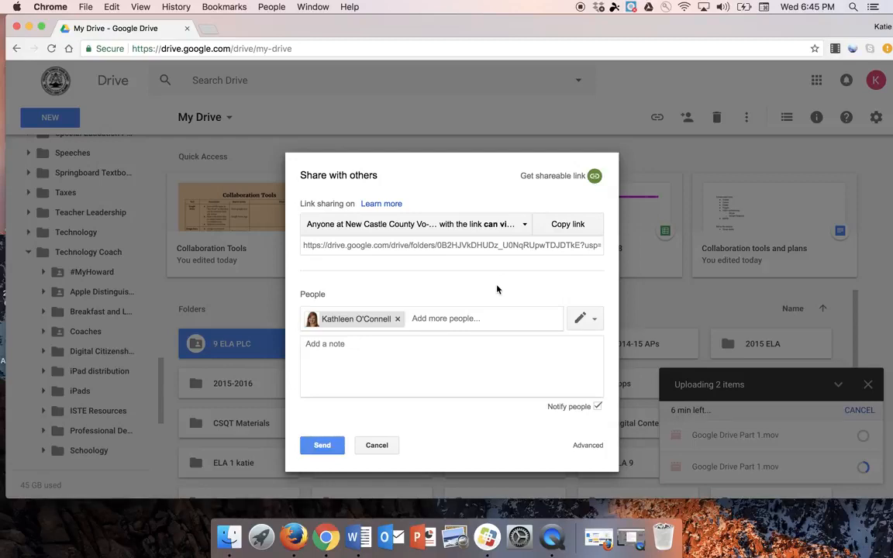
Copy the 9 ELA PLC folder's shareable link and set its link sharing to On - Anyone with the link
left_click(569, 180)
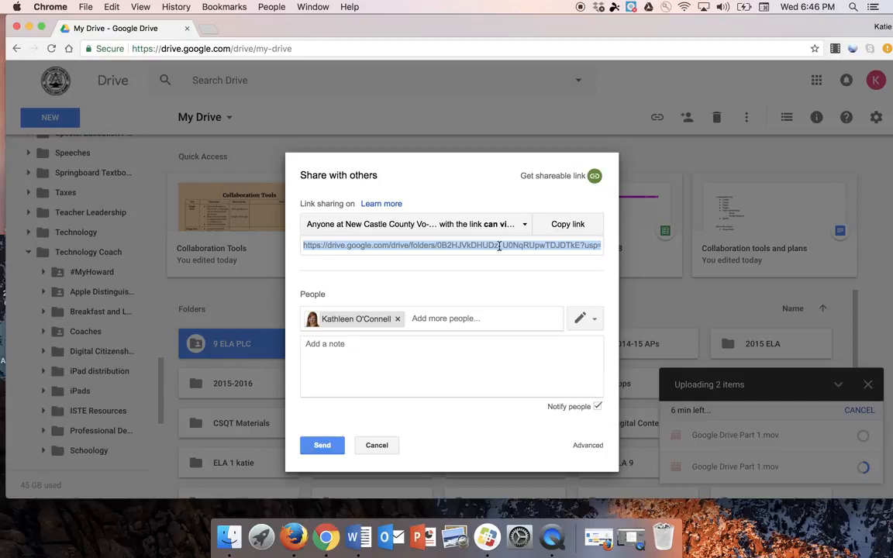
key("super+c")
left_click(524, 227)
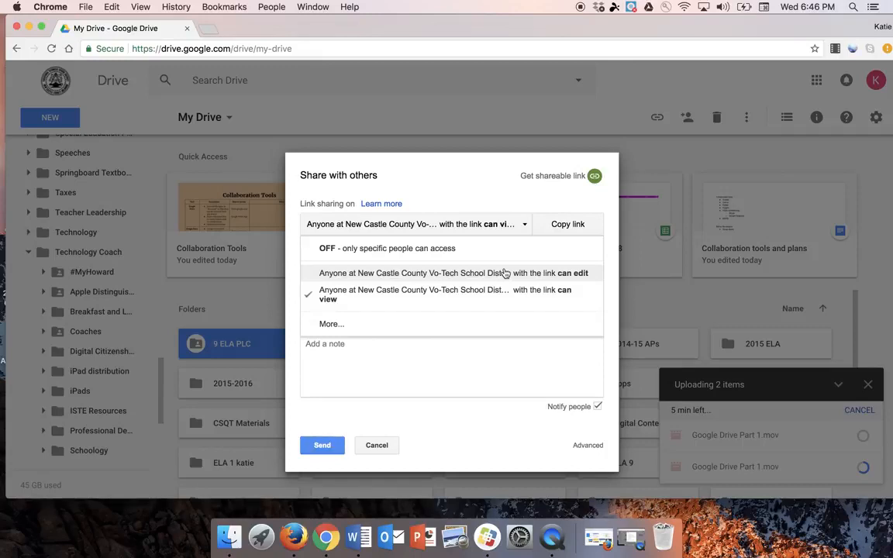
left_click(489, 331)
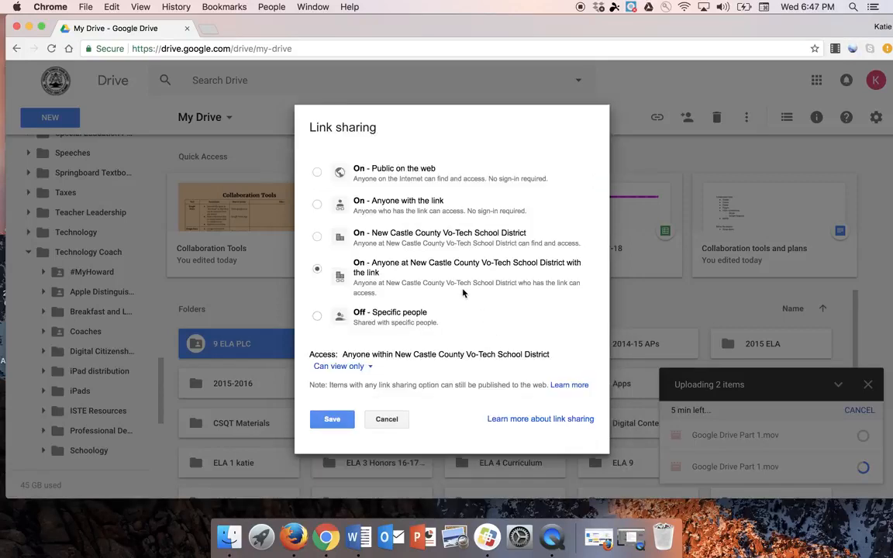
left_click(317, 204)
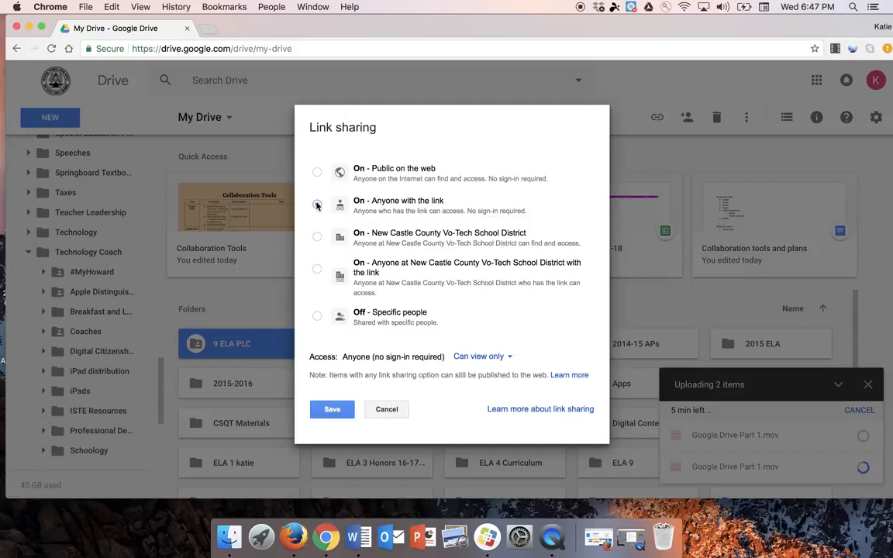
left_click(322, 412)
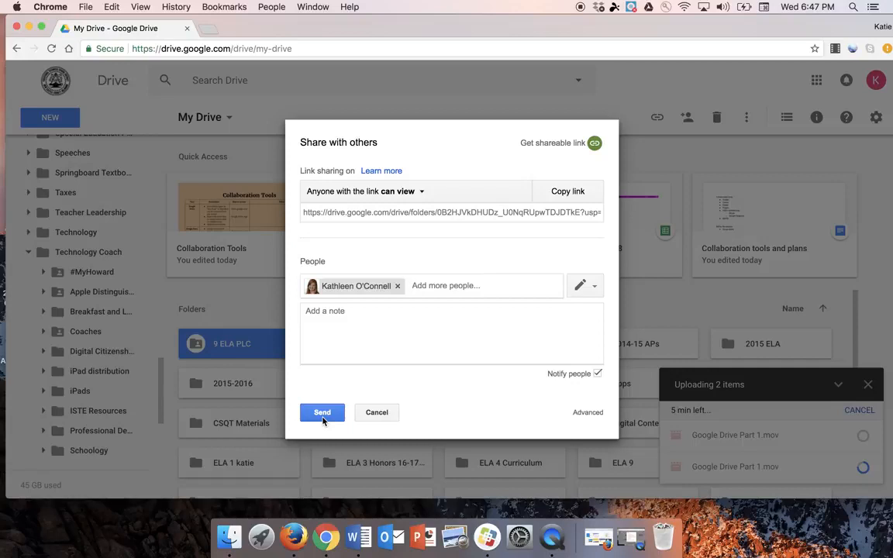
Send the sharing invitation to the colleague and finish sharing the 9 ELA PLC folder
left_click(323, 418)
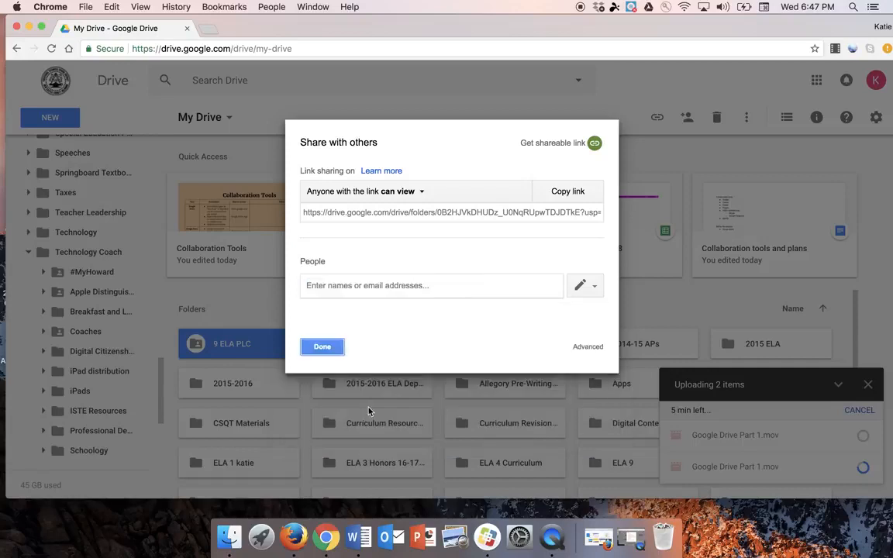
left_click(323, 348)
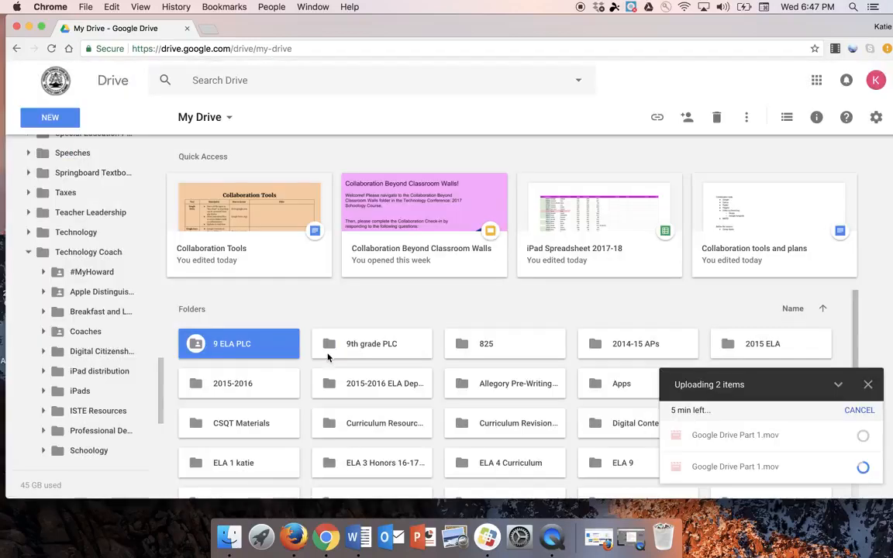